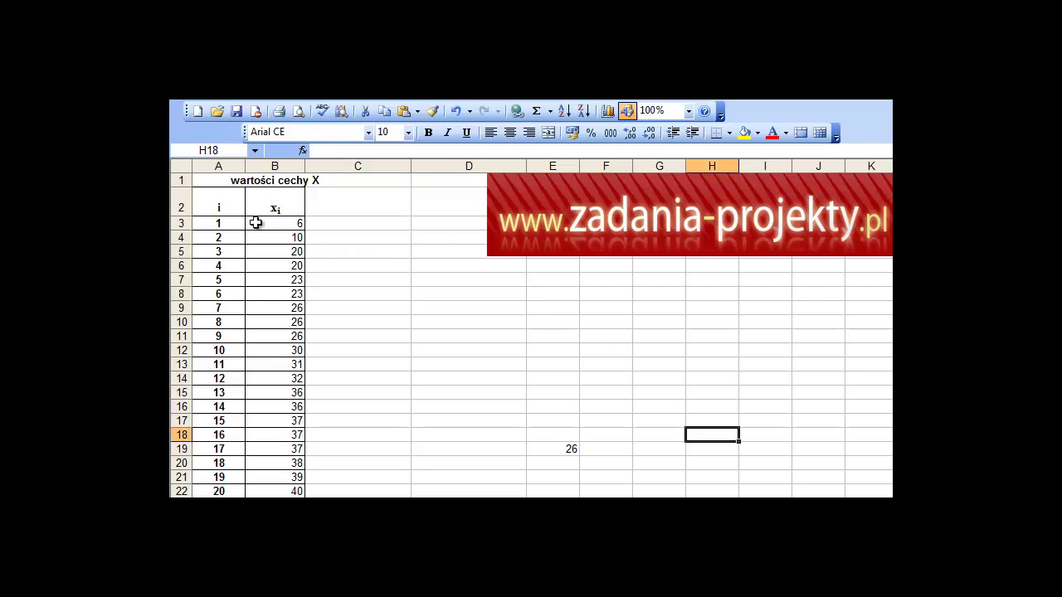
Sort only the selected xi values in B3:B22 ascending, without expanding the selection to neighbouring columns
left_click_drag(255, 223, 266, 488)
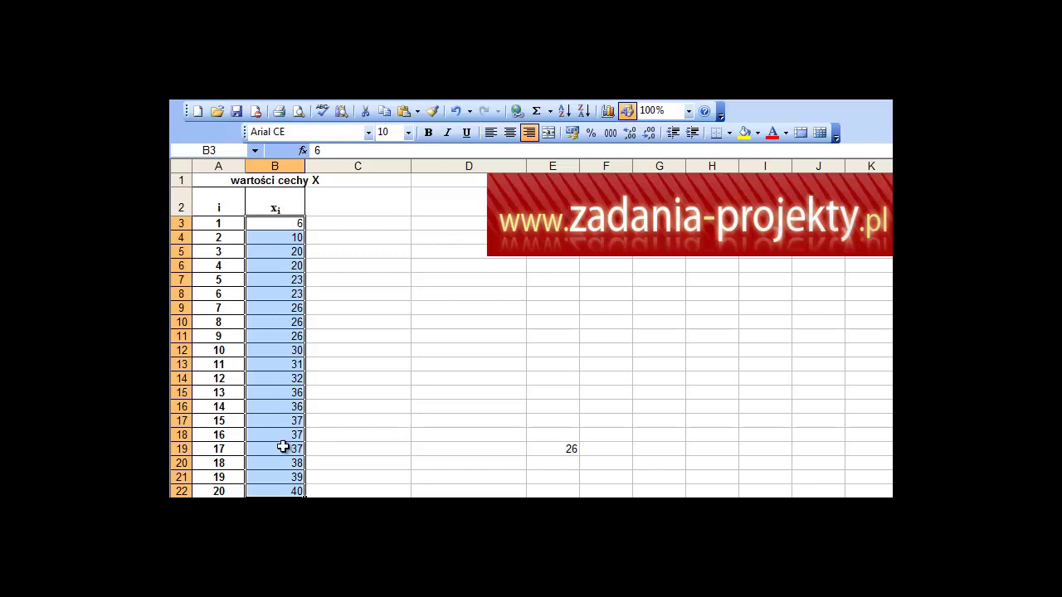
left_click(282, 223)
left_click(281, 252)
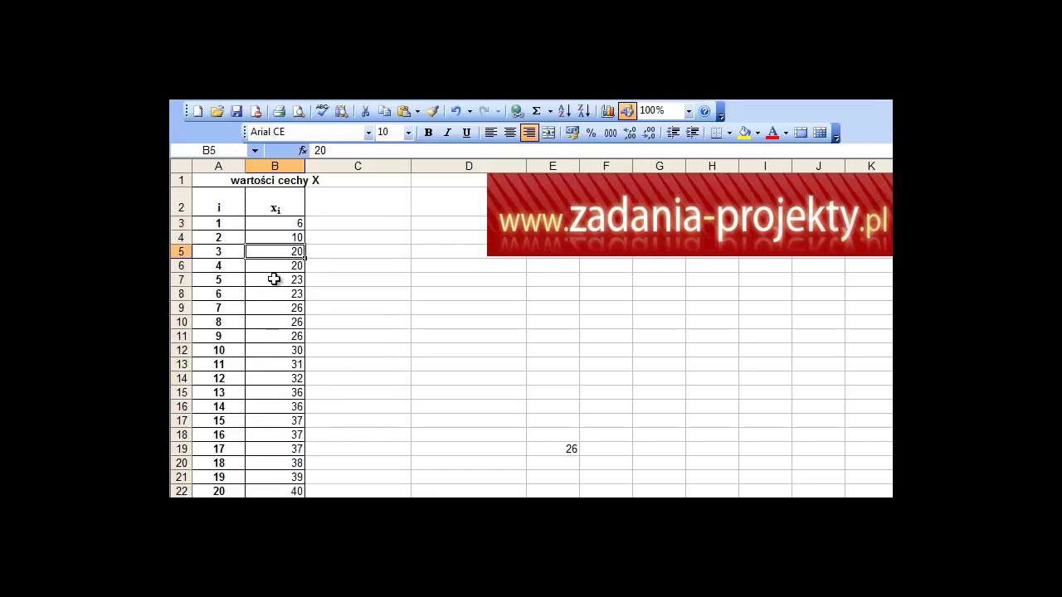
left_click_drag(269, 489, 271, 224)
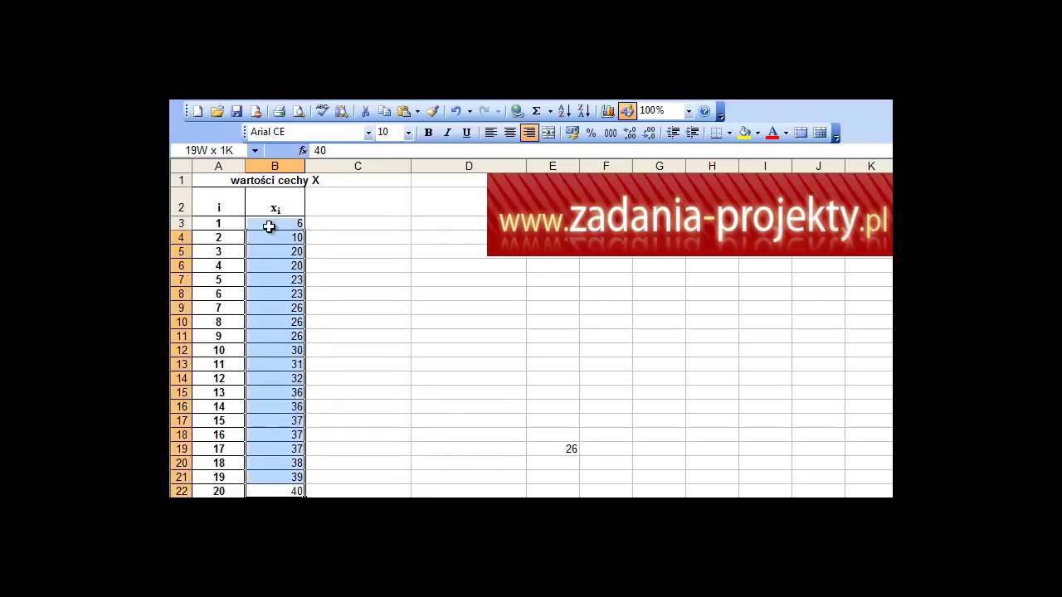
left_click(563, 111)
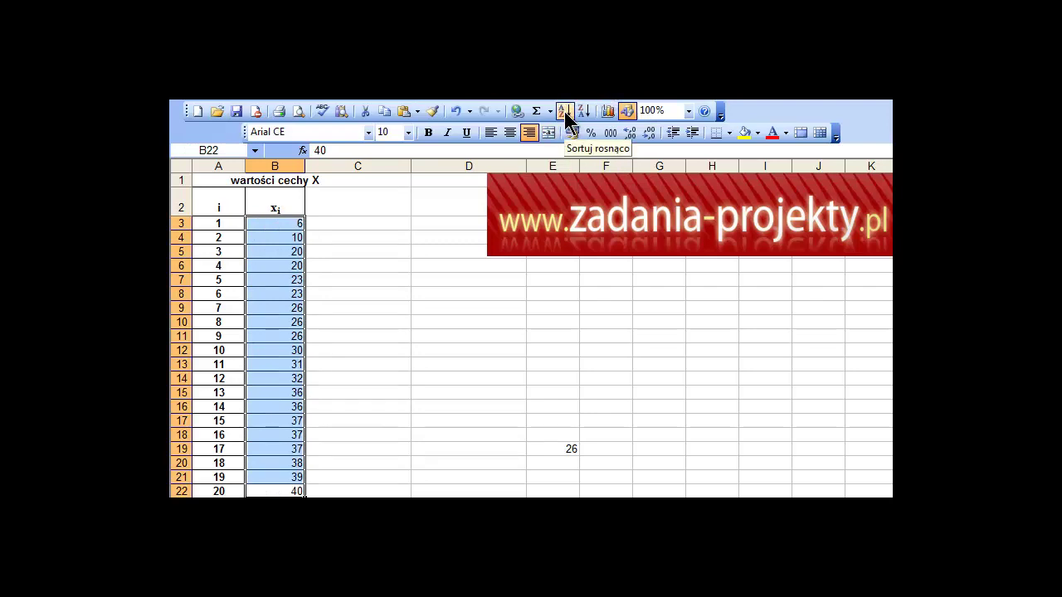
left_click(564, 111)
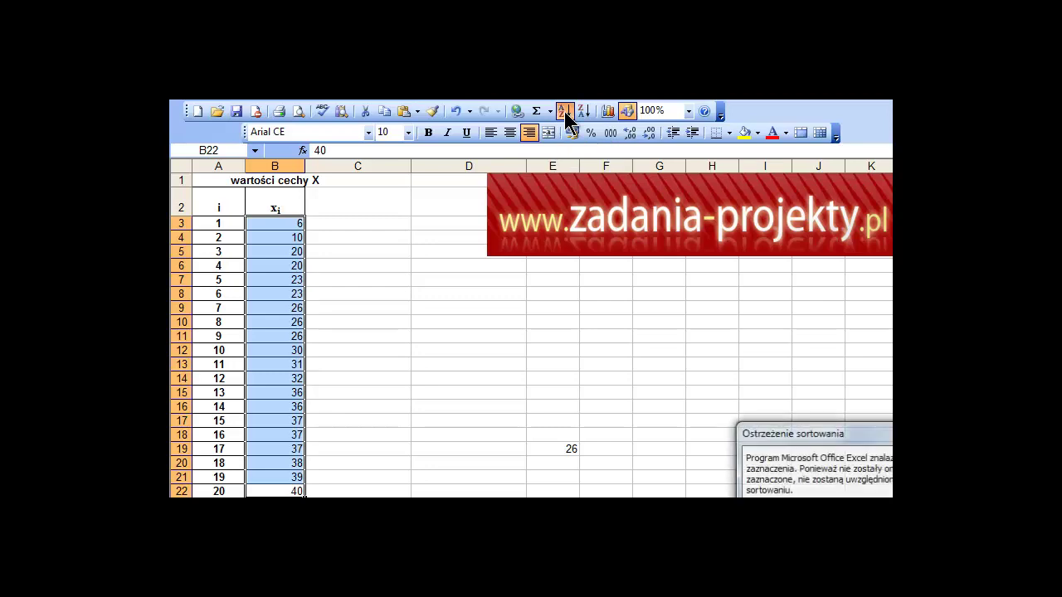
left_click_drag(821, 404, 684, 257)
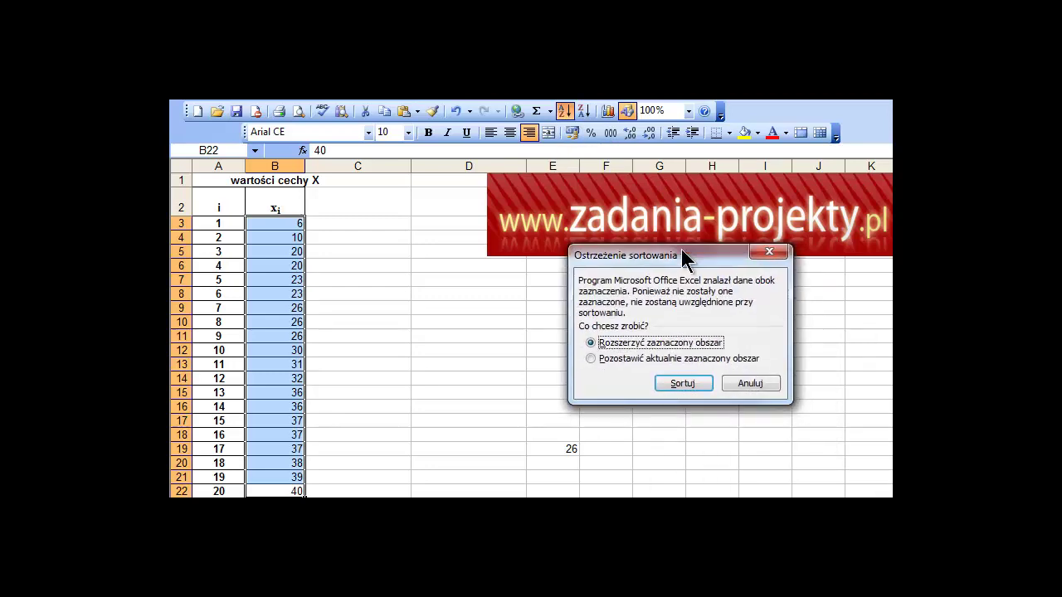
left_click(652, 359)
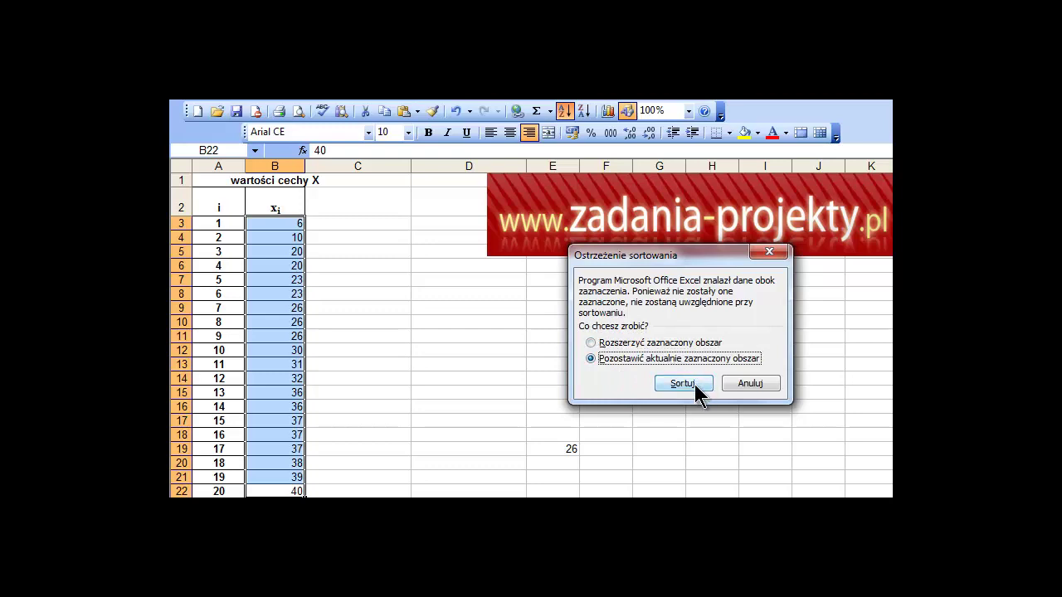
left_click(684, 386)
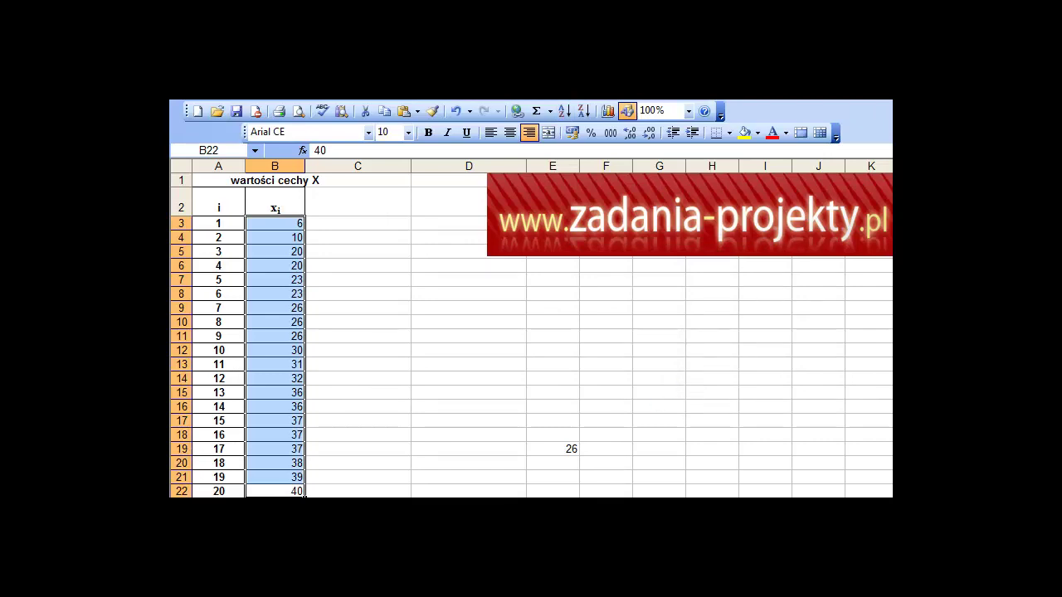
left_click_drag(257, 491, 260, 226)
left_click(362, 342)
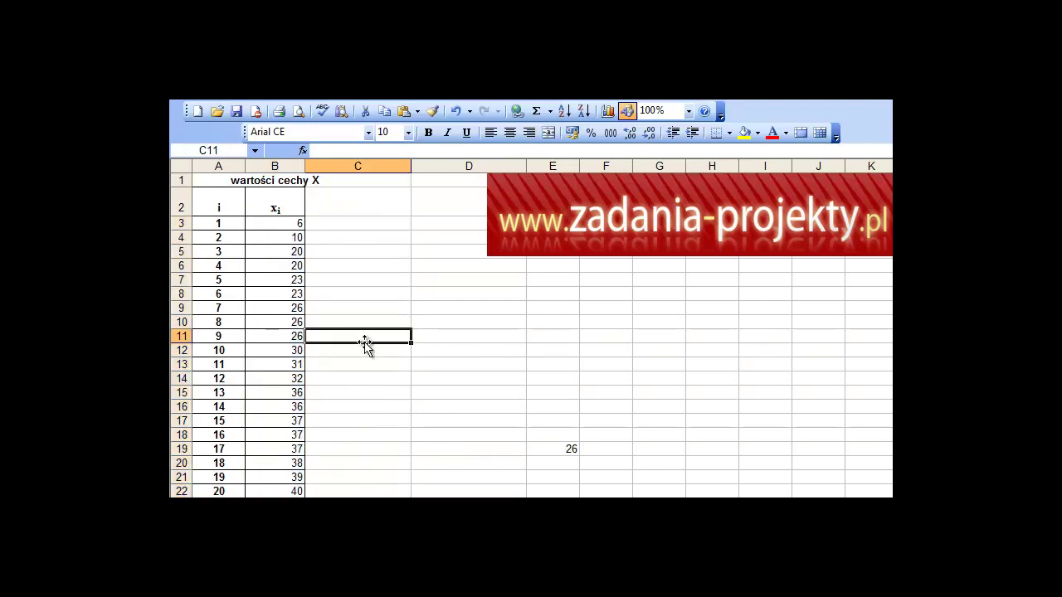
left_click(287, 225)
left_click_drag(287, 225, 277, 490)
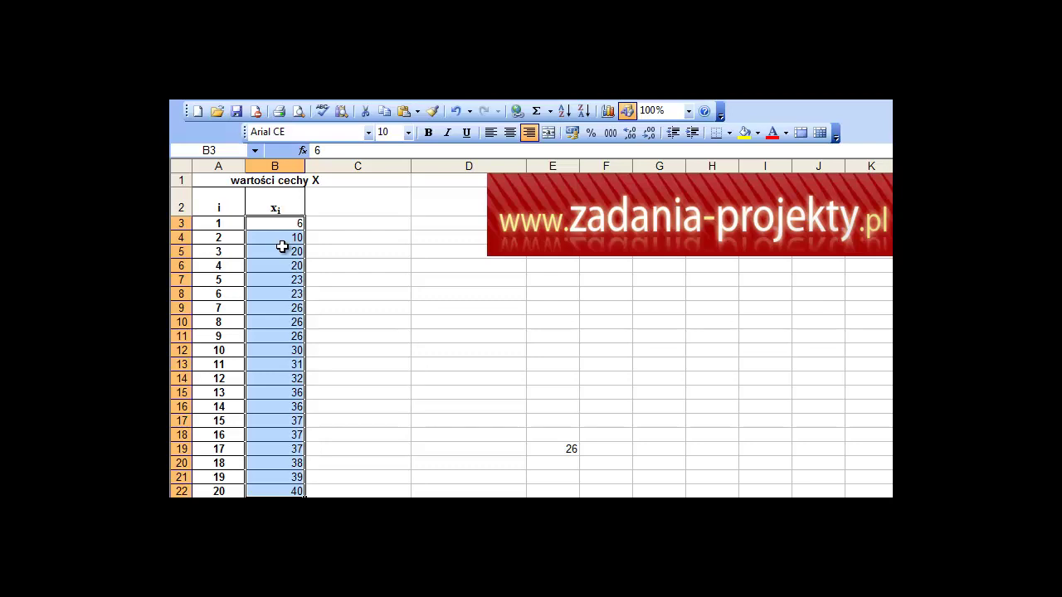
Step down column B through the repeated values, ending with the three 37s in B17:B19 selected
left_click_drag(281, 247, 282, 259)
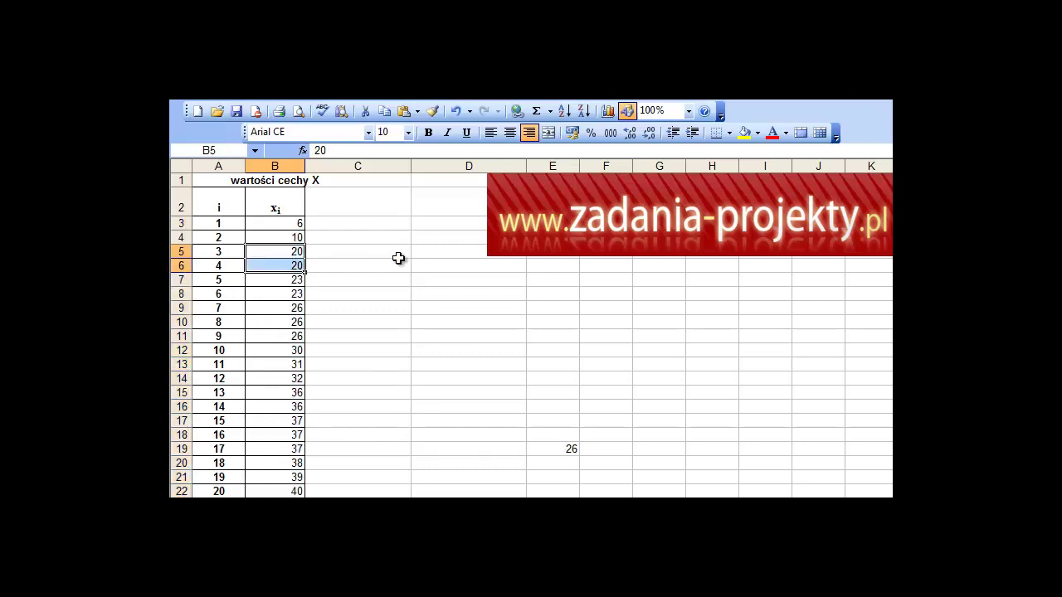
key("Down")
key("Down")
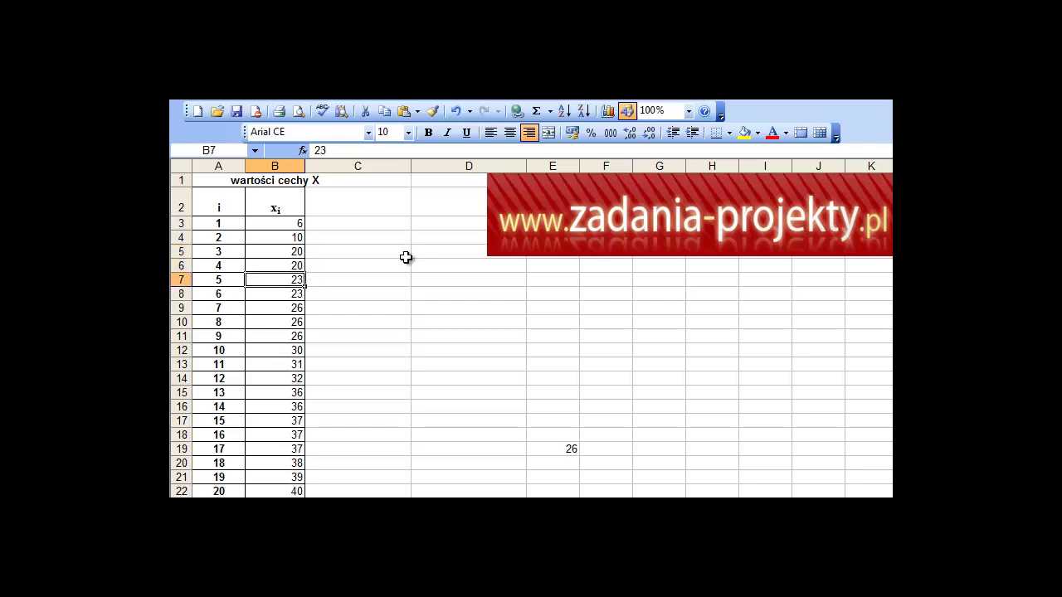
key("shift+Down")
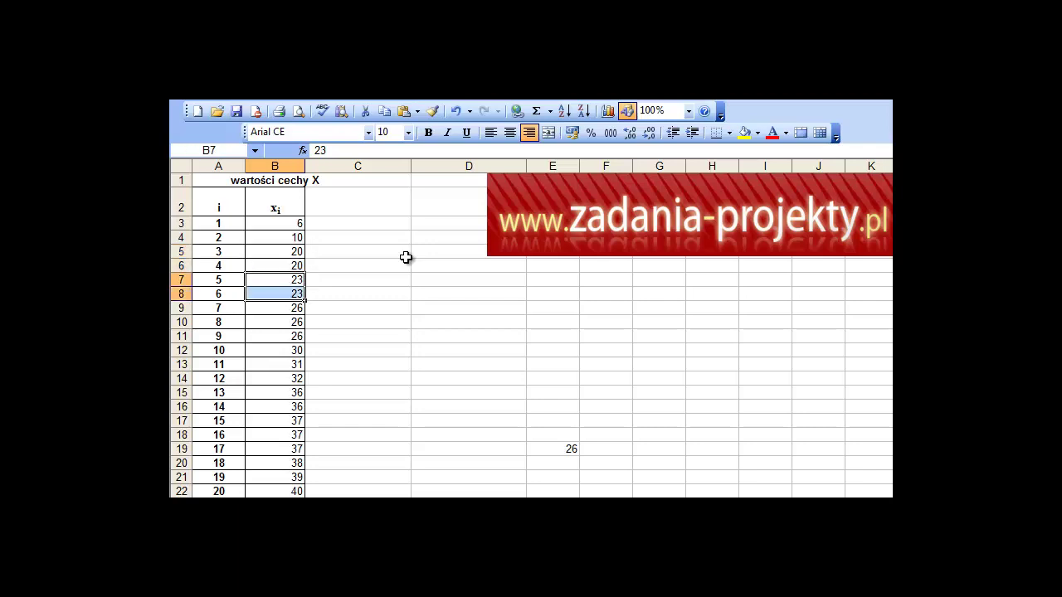
key("Down")
key("Down")
key("shift+Down")
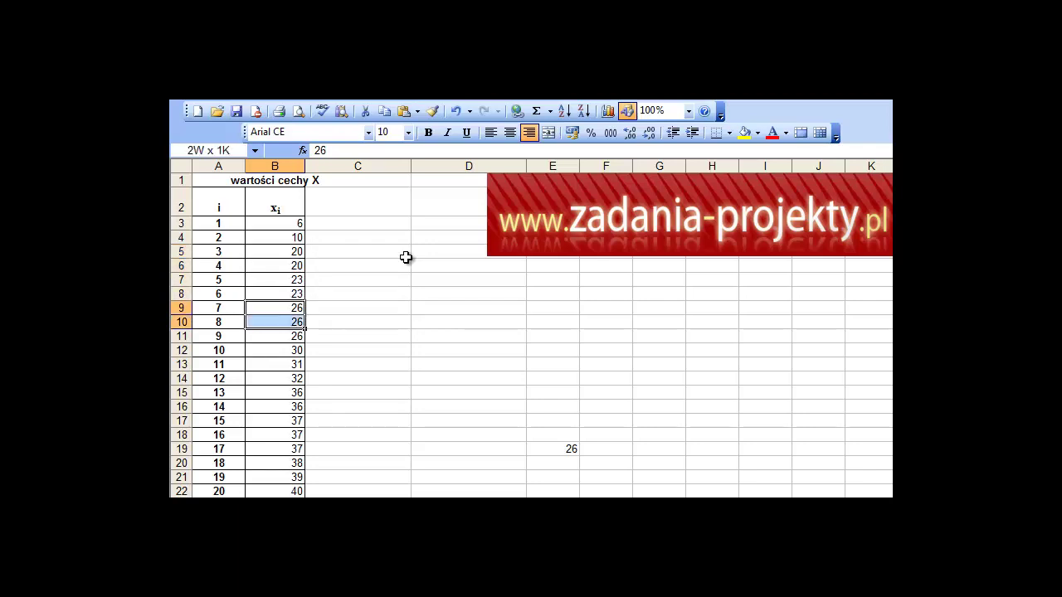
key("shift+Down")
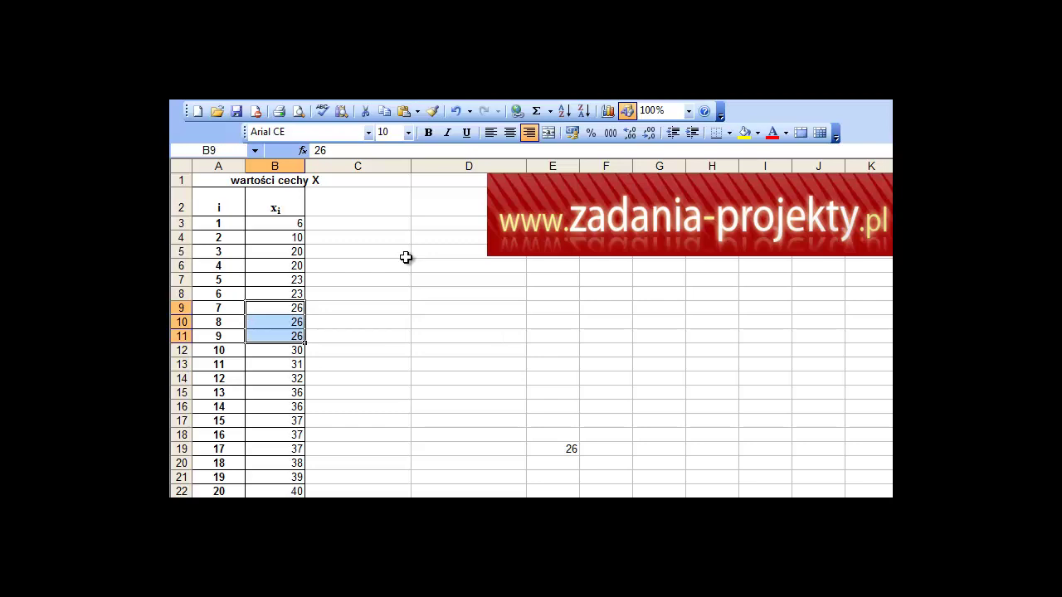
key("Down")
key("Down")
key("Down")
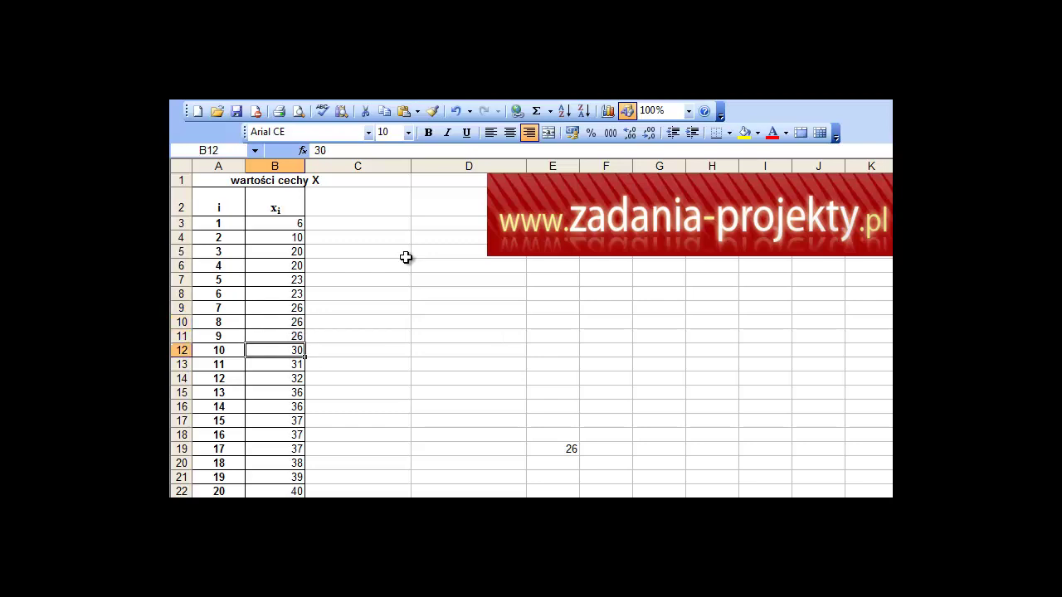
key("Down")
key("Down")
key("Down")
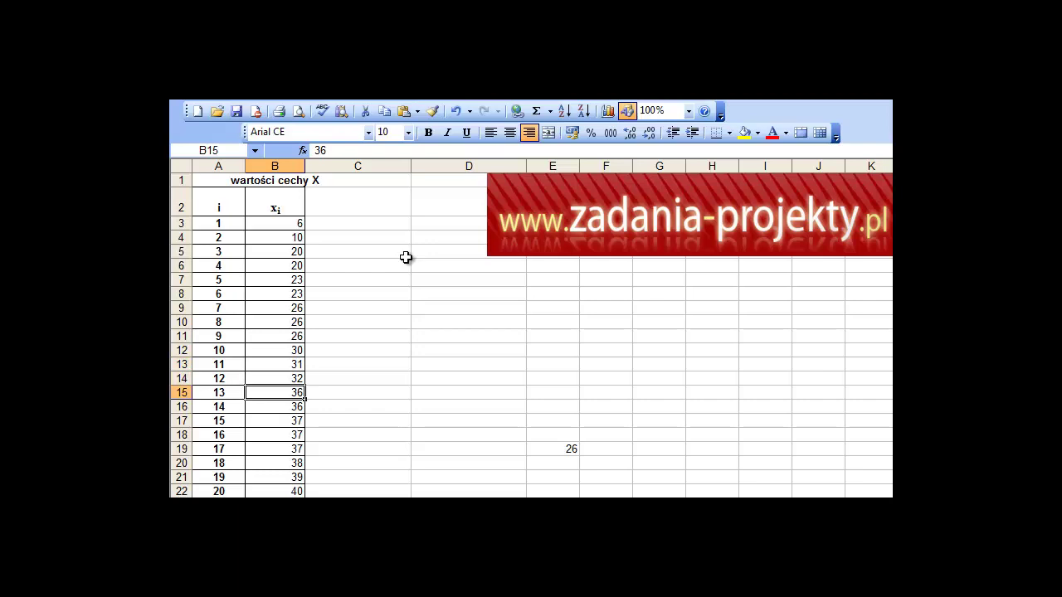
key("shift+Down")
key("Down")
key("Down")
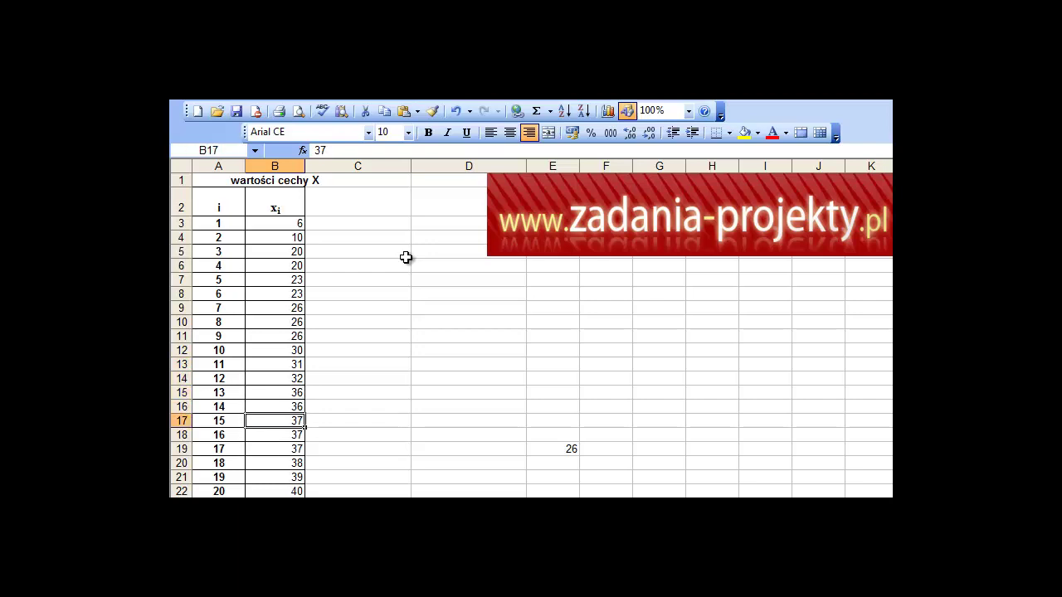
key("shift+Down")
key("shift+Down")
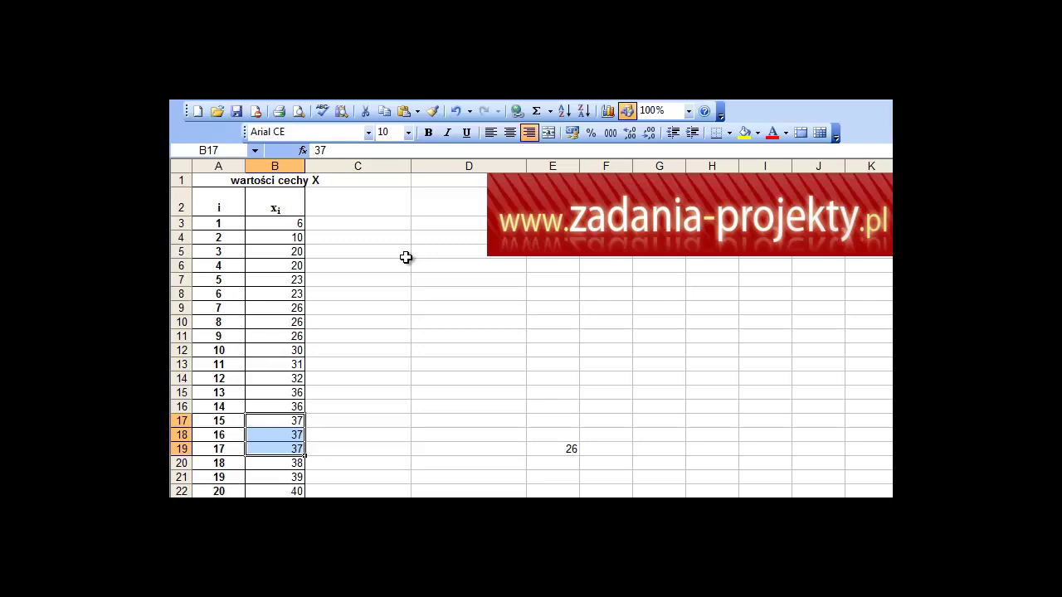
Fill the three 37s (B17:B19) and three 26s (B9:B11) yellow, then start editing E19
left_click(744, 133)
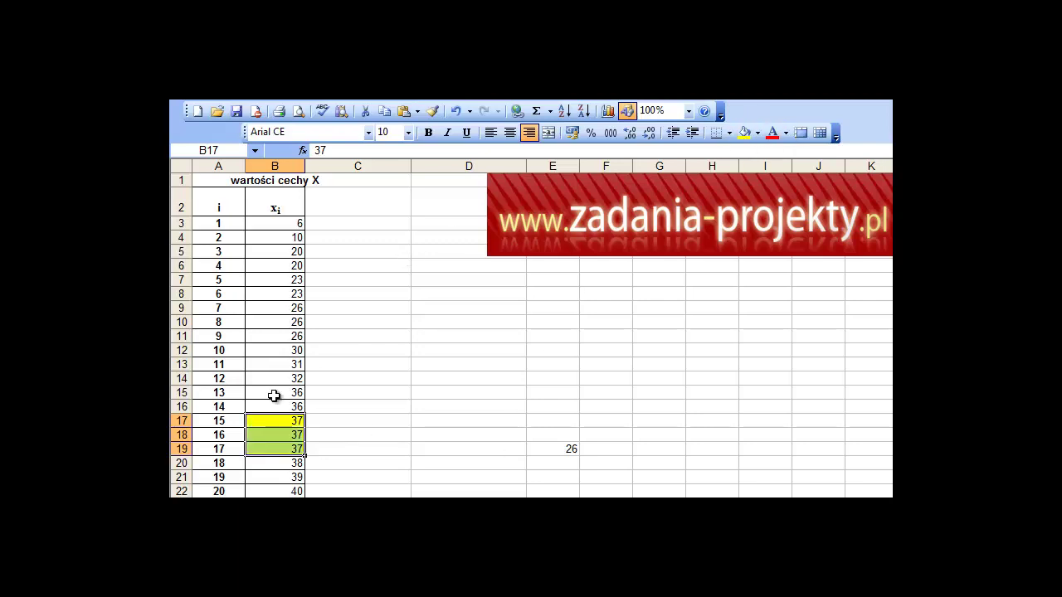
left_click_drag(287, 308, 286, 336)
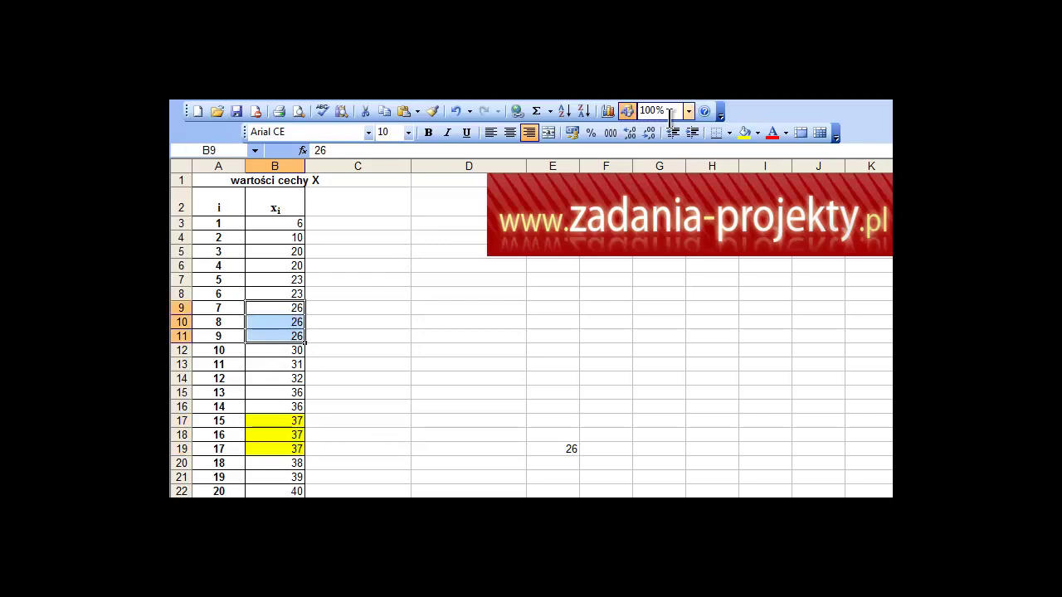
left_click(742, 132)
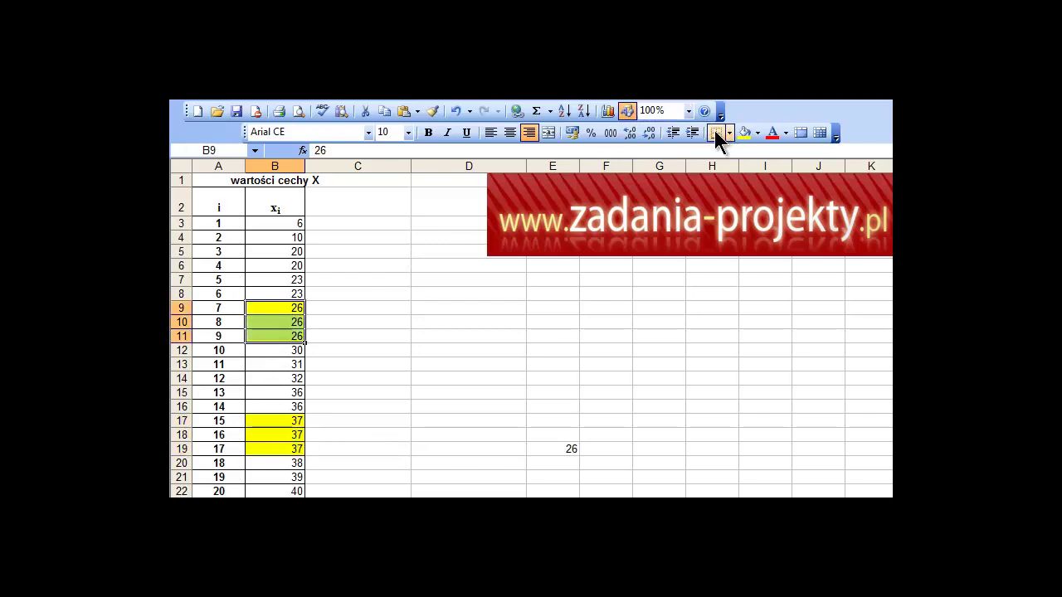
left_click(554, 448)
double_click(555, 447)
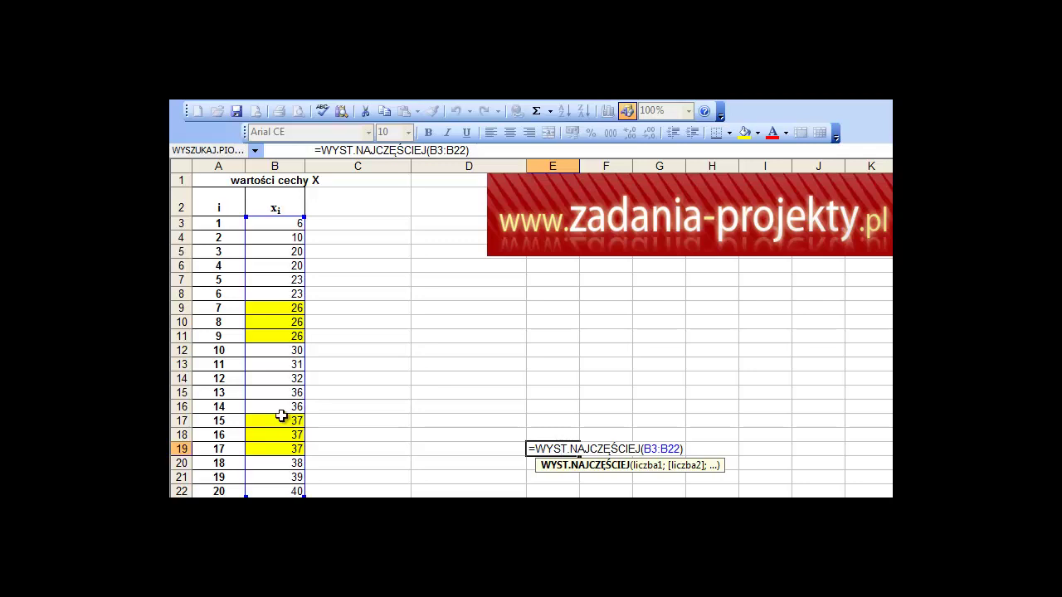
Confirm =WYST.NAJCZĘŚCIEJ(B3:B22) in E19 returning 26, and compare the repeated 26s and 37s
key("ctrl+Return")
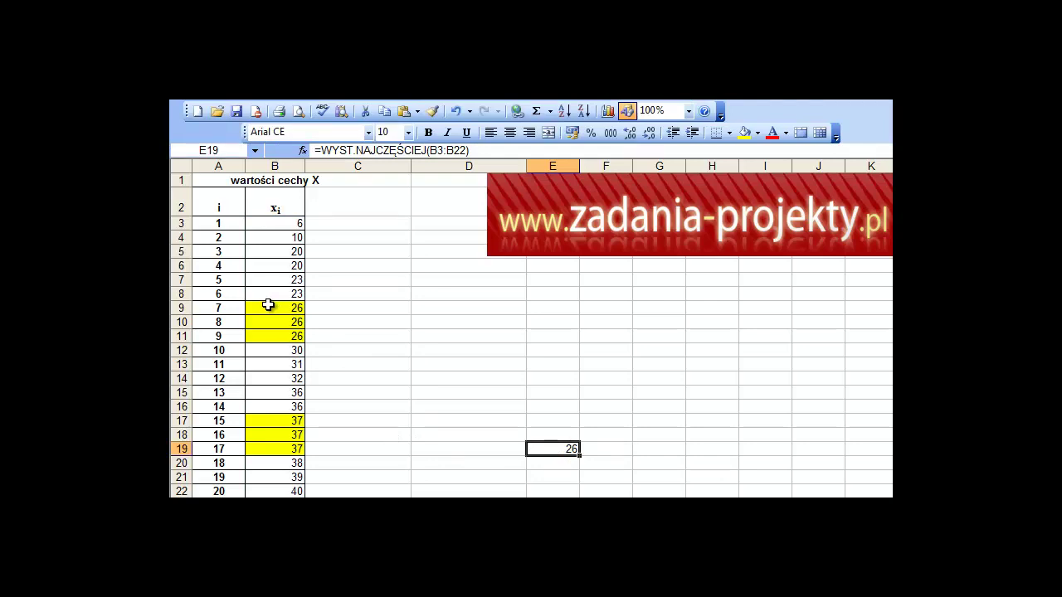
left_click_drag(267, 306, 266, 333)
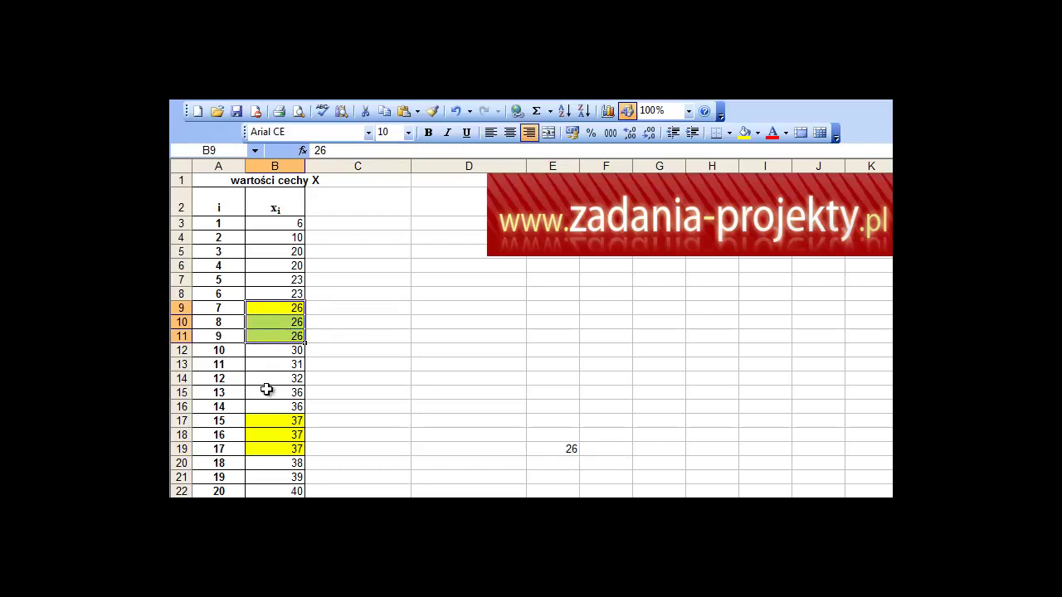
left_click_drag(293, 422, 297, 451)
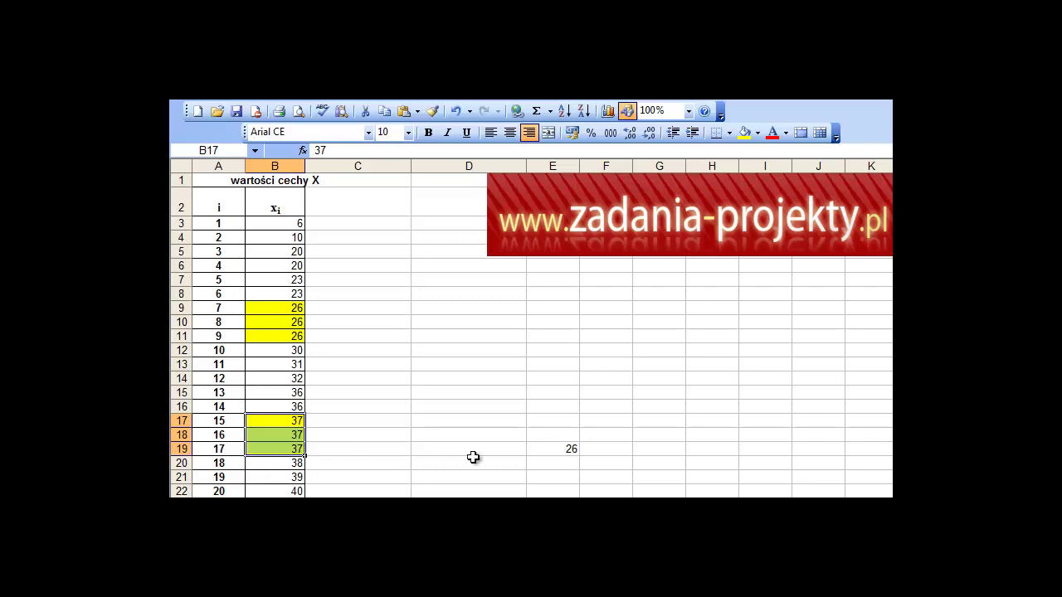
left_click(553, 448)
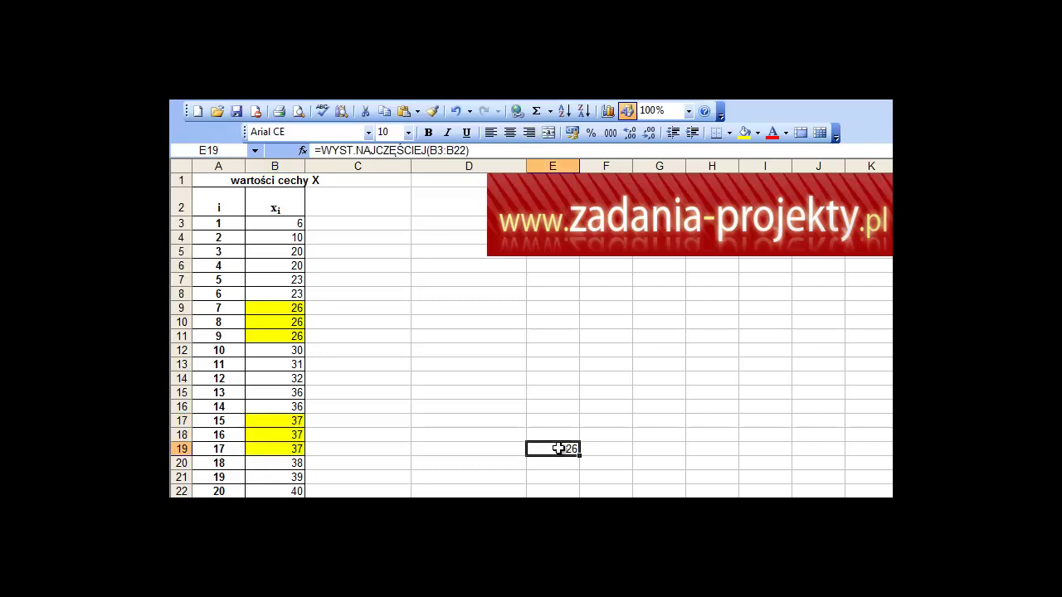
Enter the label 'D = X o max ni' in cell E13
left_click(560, 362)
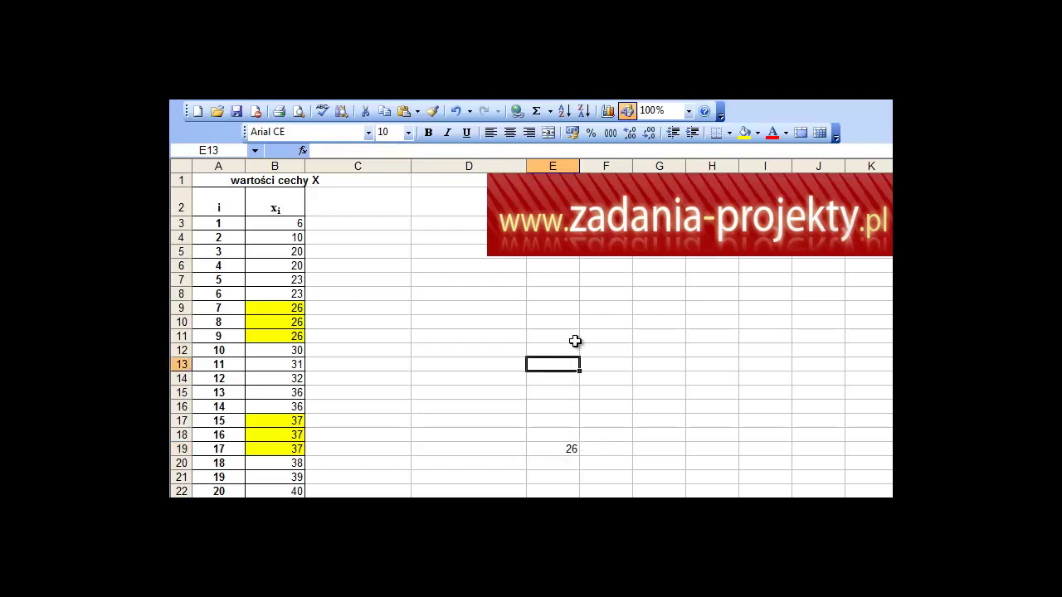
type("D = ")
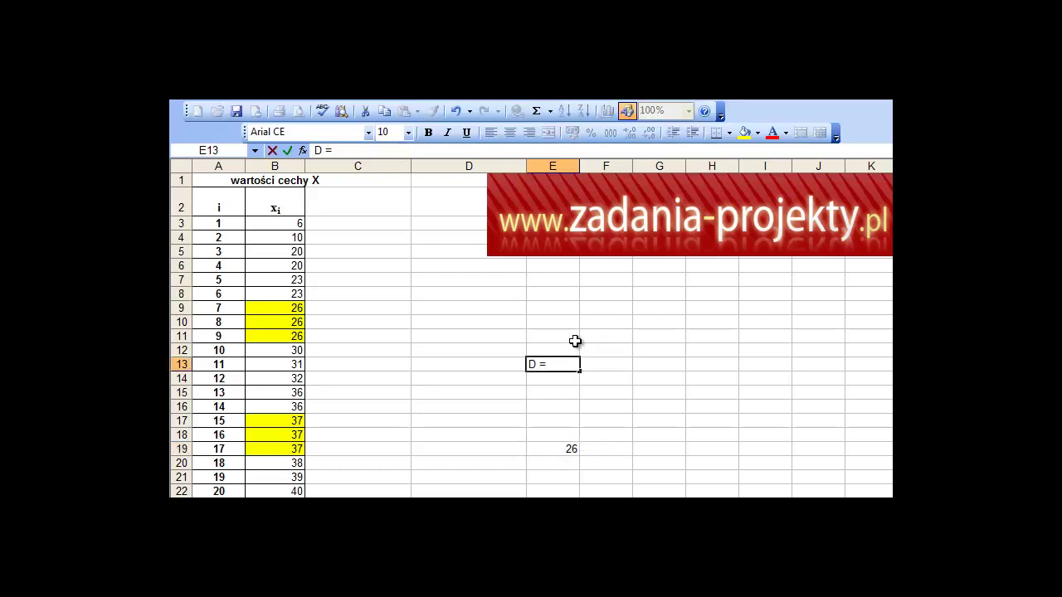
type("X ")
type("o")
type(" max ")
type("ni")
key("Return")
key("Up")
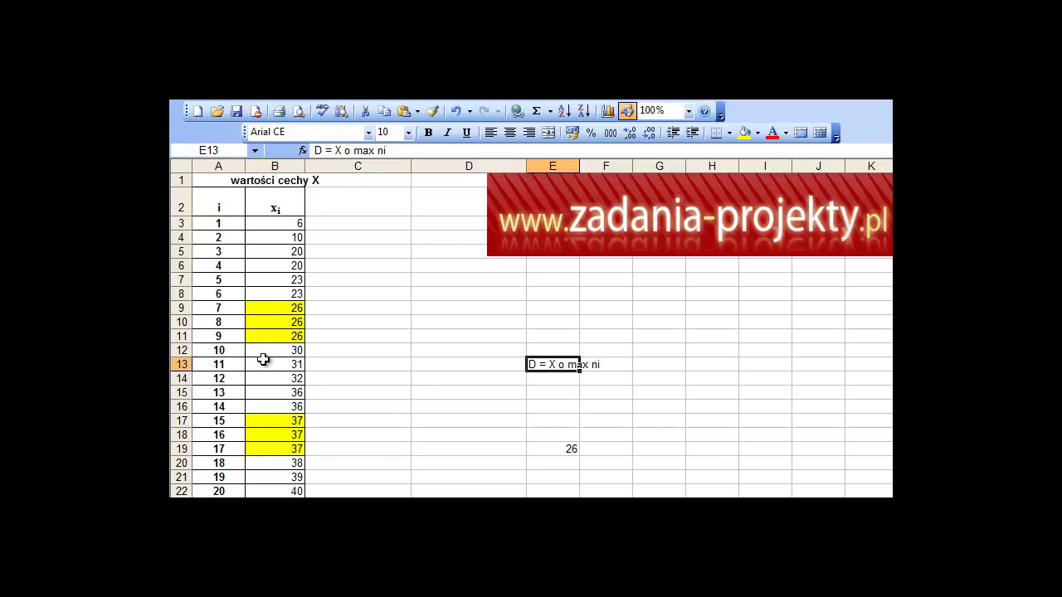
left_click_drag(262, 310, 264, 336)
left_click_drag(268, 408, 277, 449)
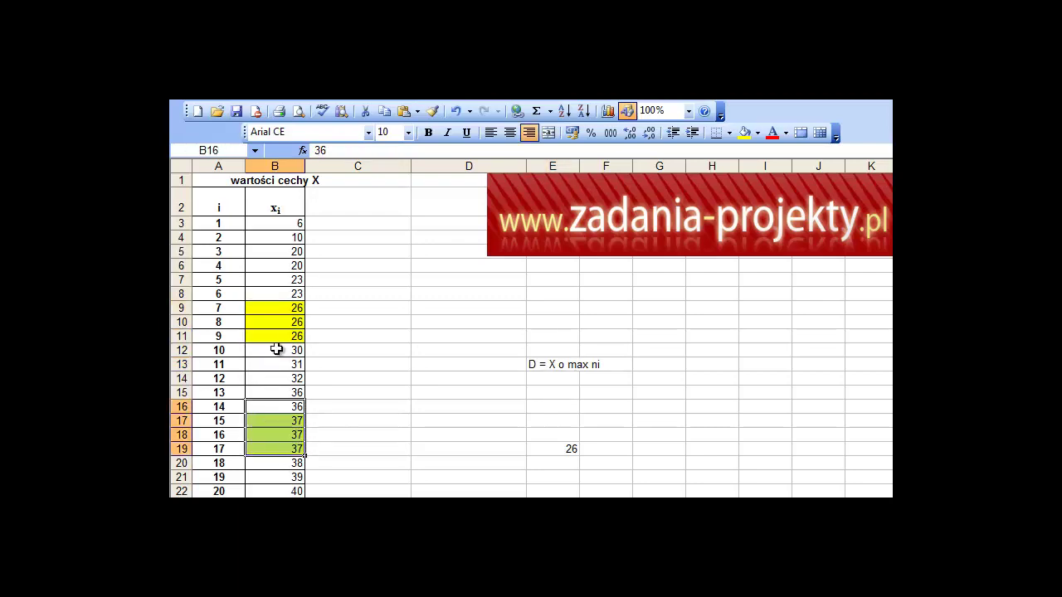
left_click_drag(287, 308, 287, 337)
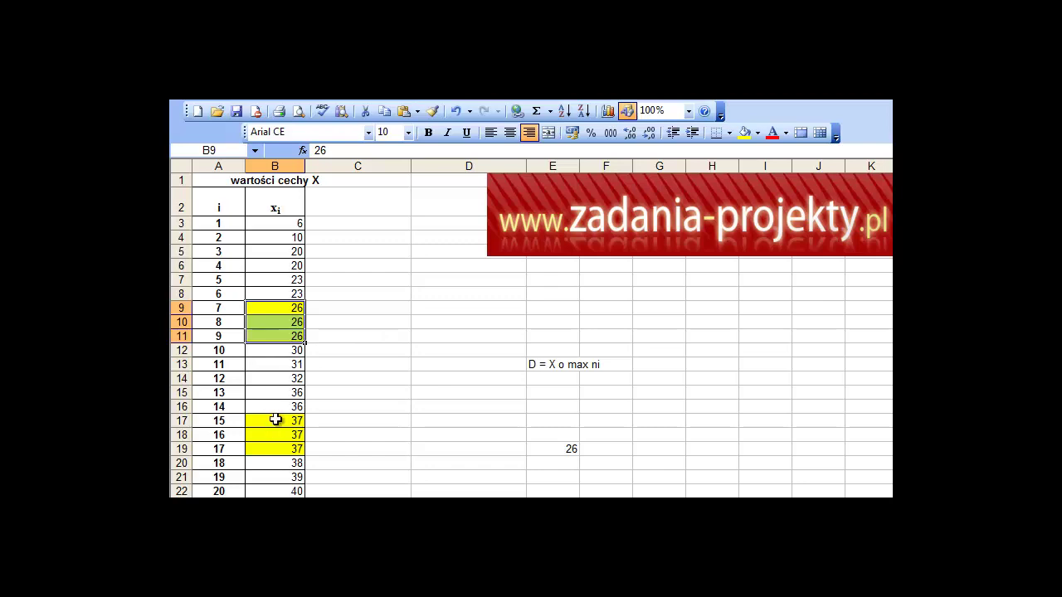
left_click_drag(277, 419, 277, 456)
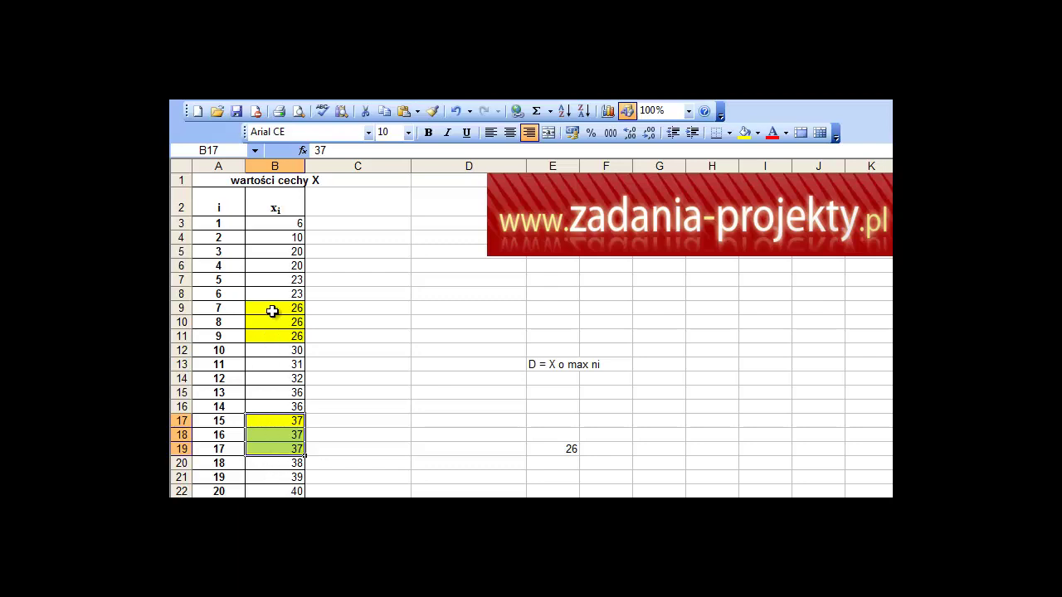
left_click_drag(273, 310, 273, 335)
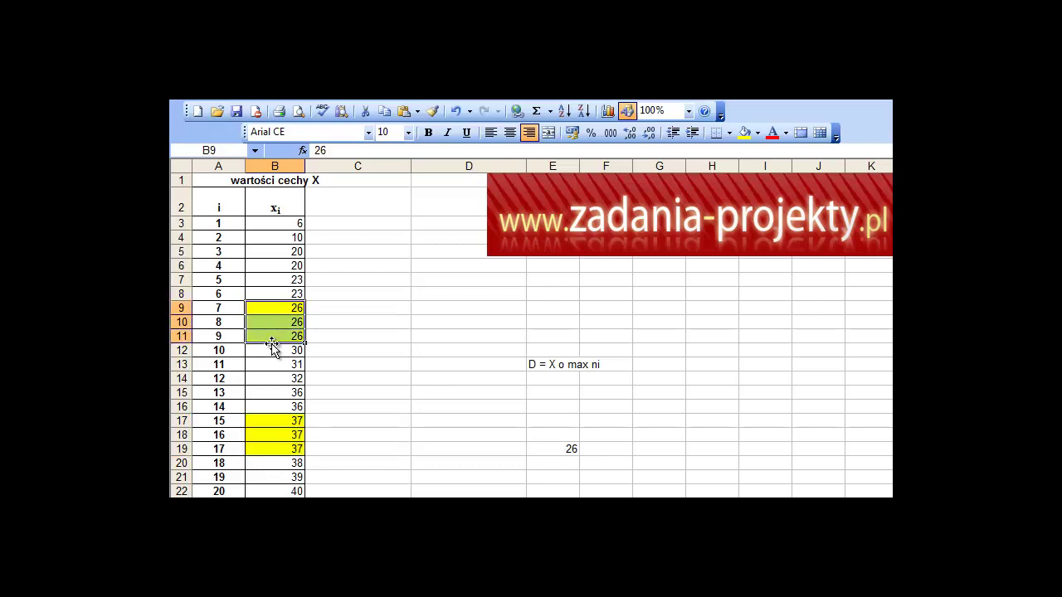
left_click_drag(276, 421, 277, 448)
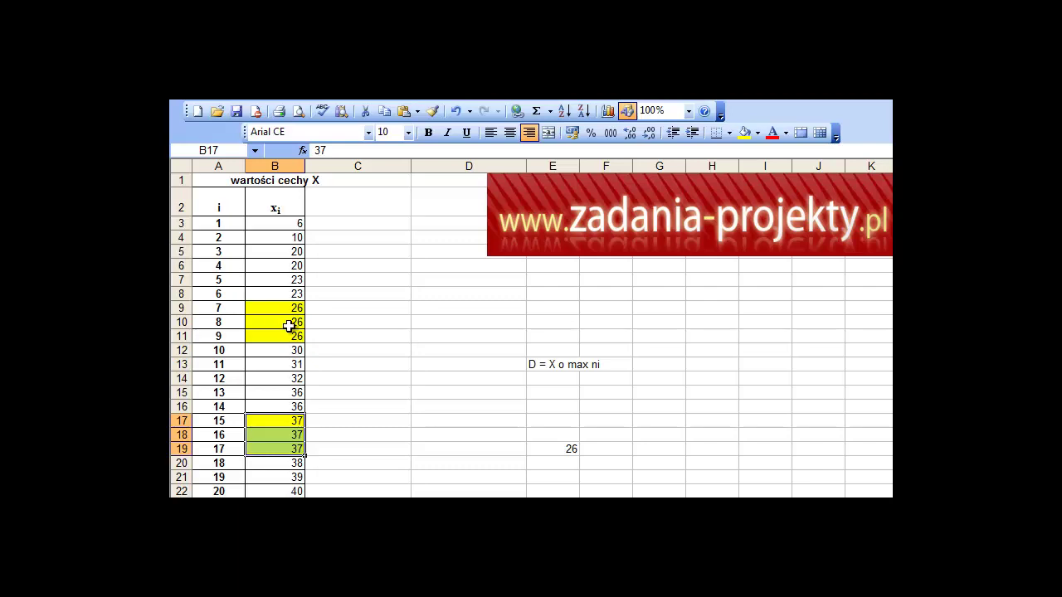
Clear B10:B11, B17:B18, B15, B5 and B8, then check that E19 shows #N/D!
left_click_drag(289, 326, 289, 333)
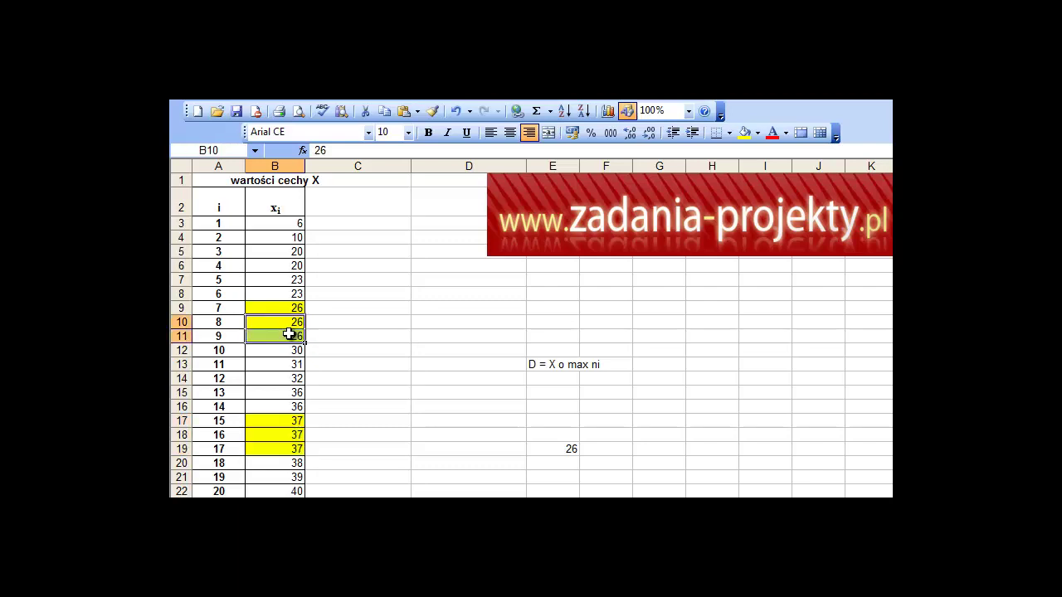
key("Delete")
left_click_drag(275, 420, 275, 433)
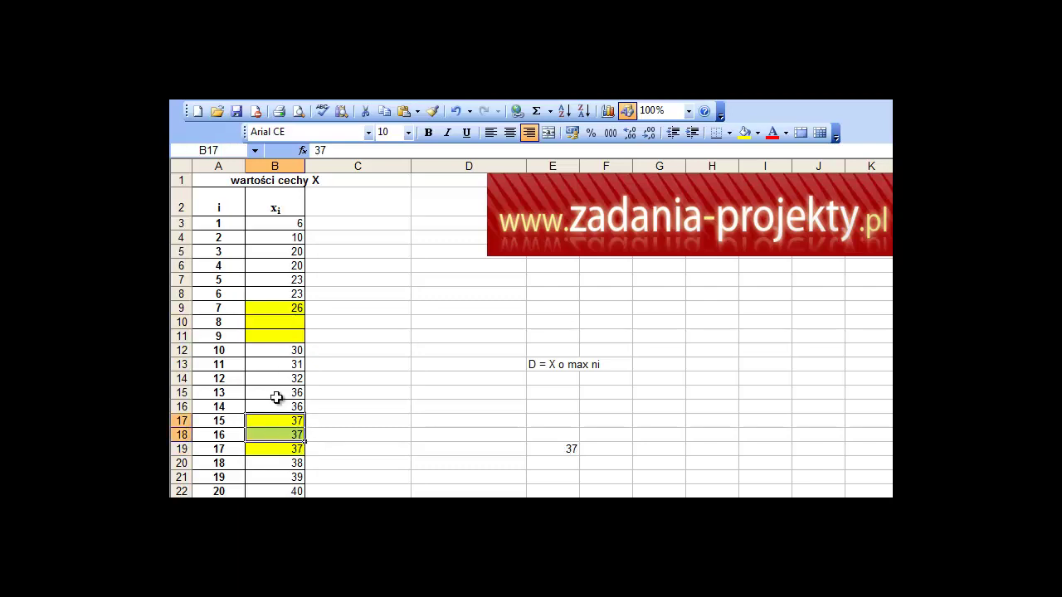
key("Delete")
left_click(276, 395)
key("Delete")
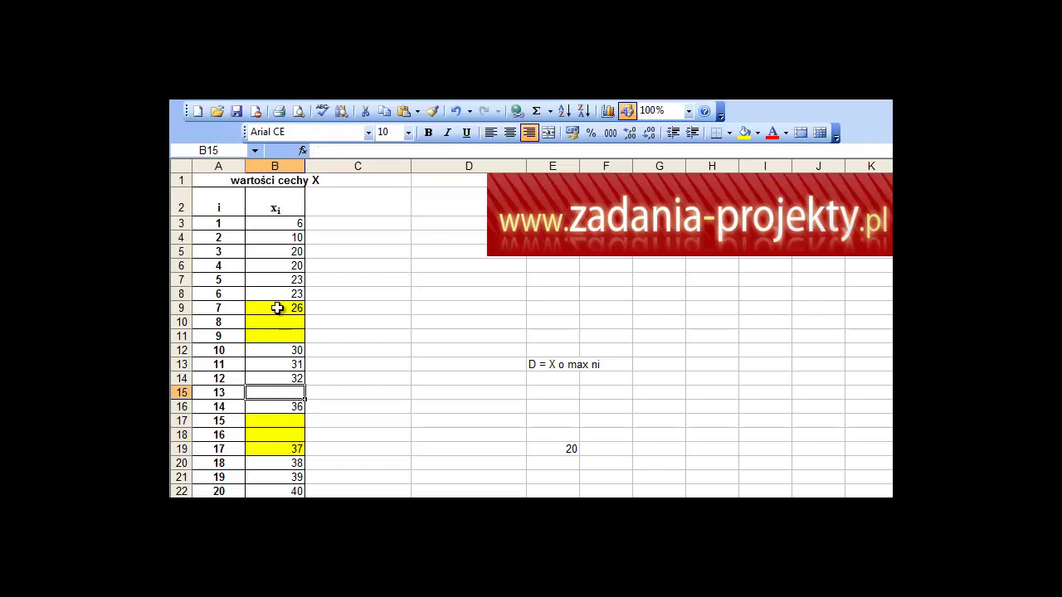
left_click(285, 252)
key("Delete")
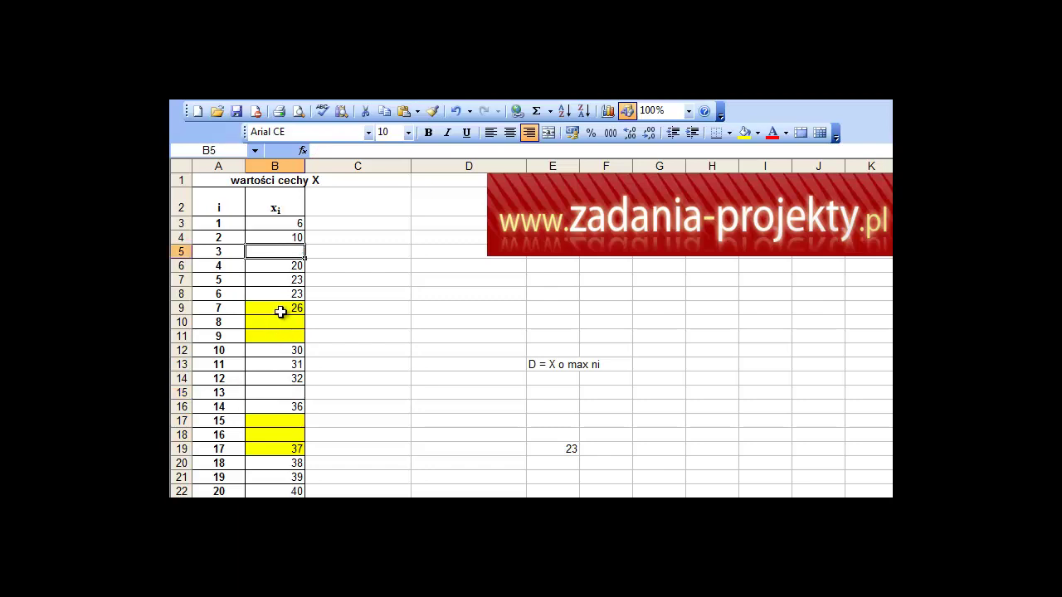
left_click(280, 297)
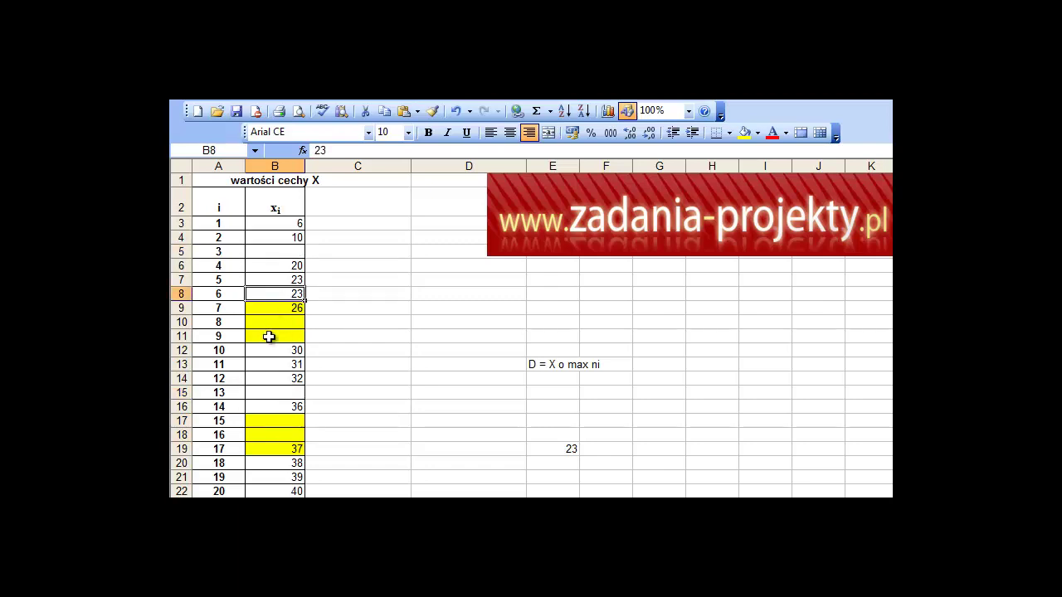
key("Delete")
left_click(567, 447)
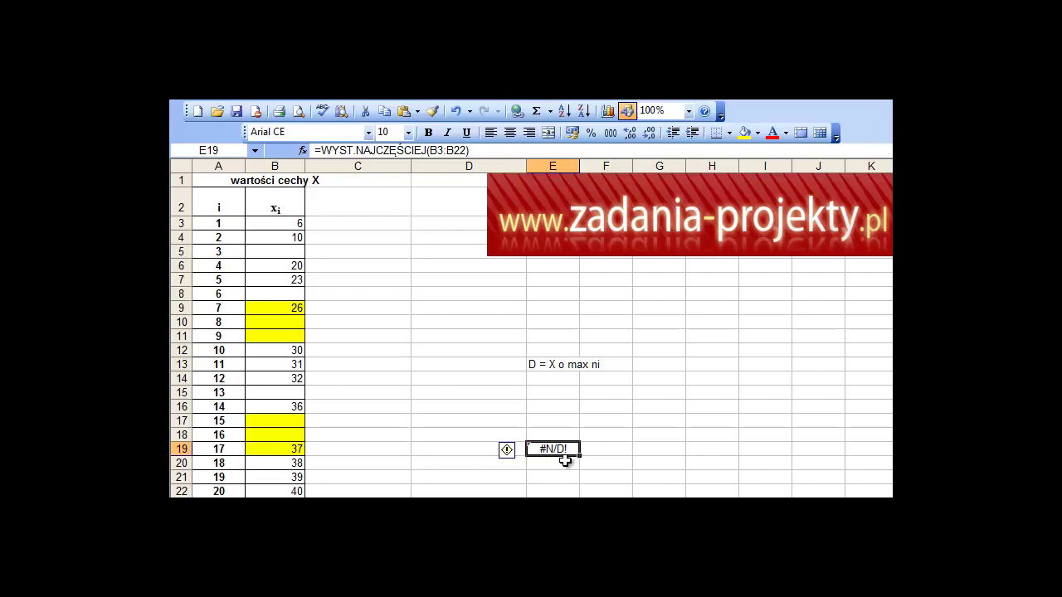
double_click(564, 447)
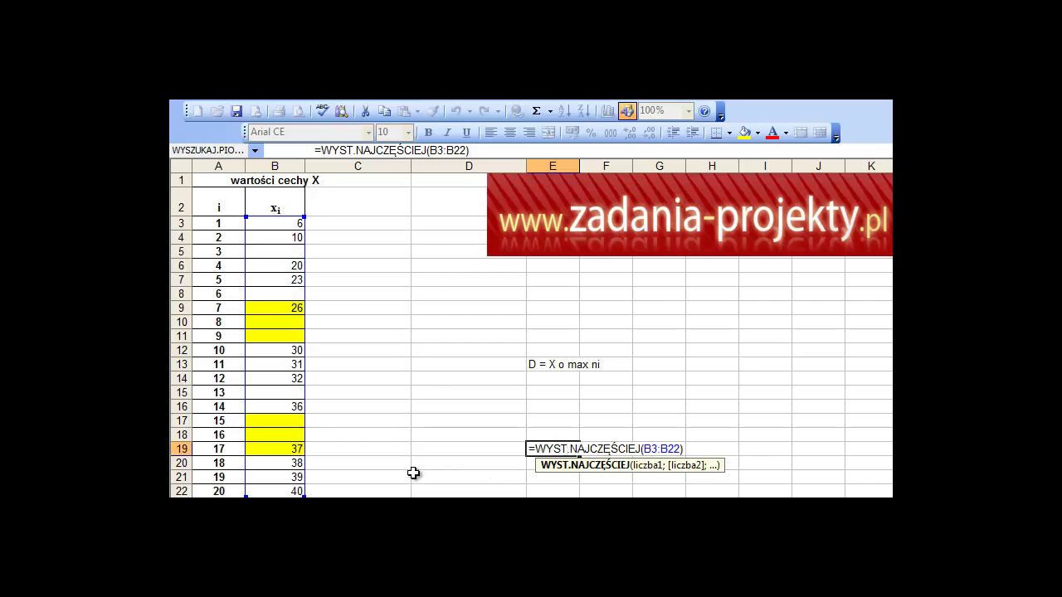
key("Return")
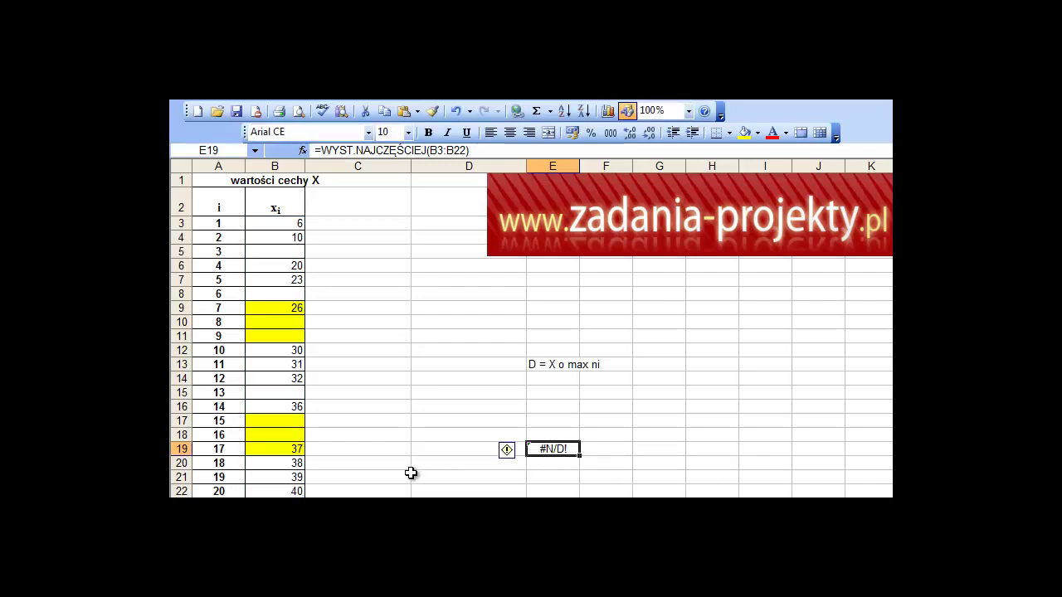
left_click_drag(279, 224, 283, 493)
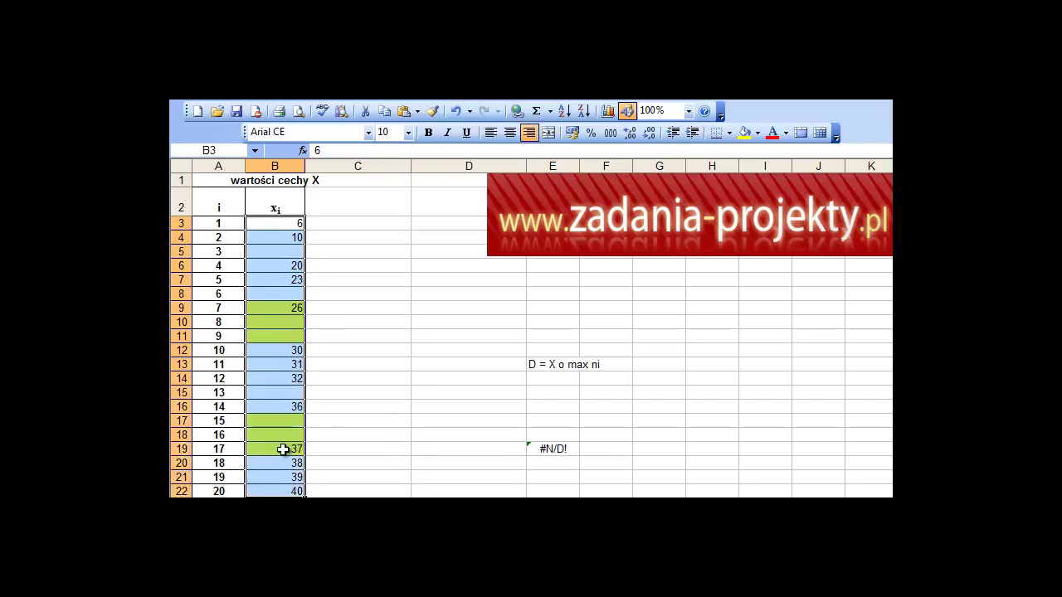
Re-enter 26 in B10 and verify E19's mode formula returns 26 again
left_click(276, 325)
type("2")
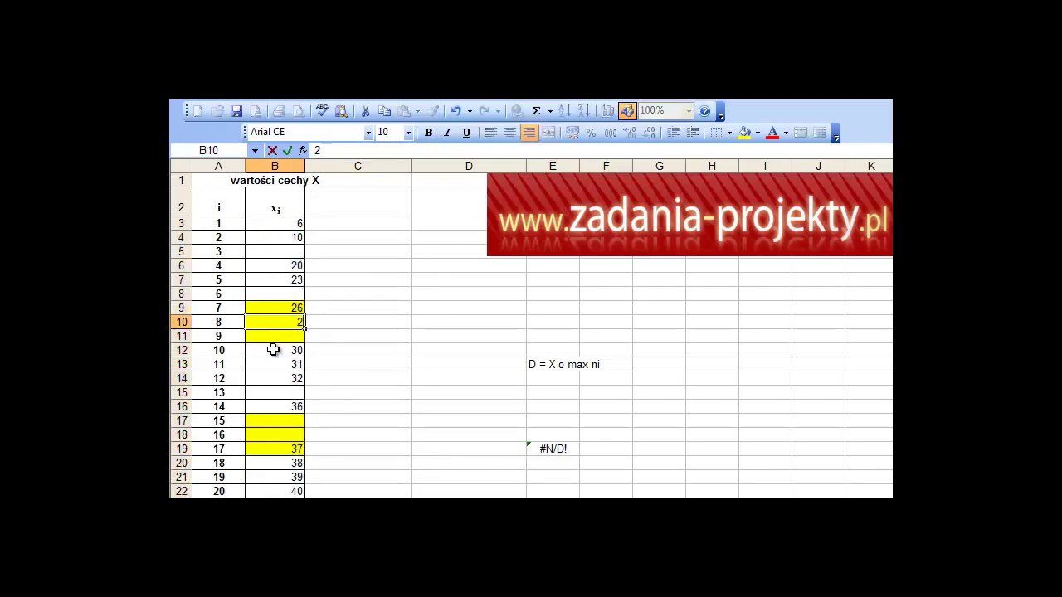
type("6")
left_click(355, 373)
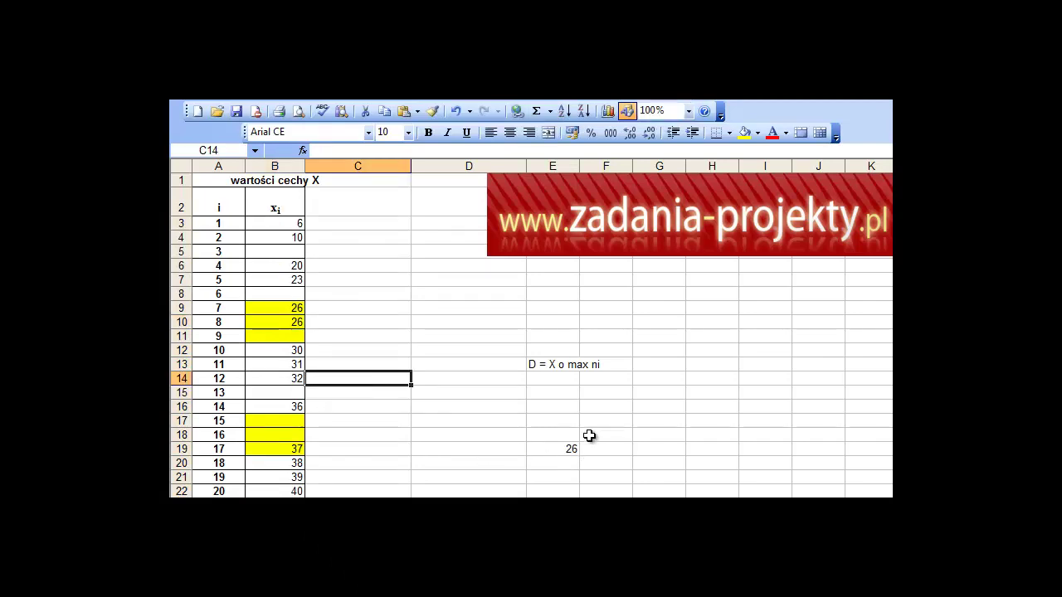
left_click(561, 451)
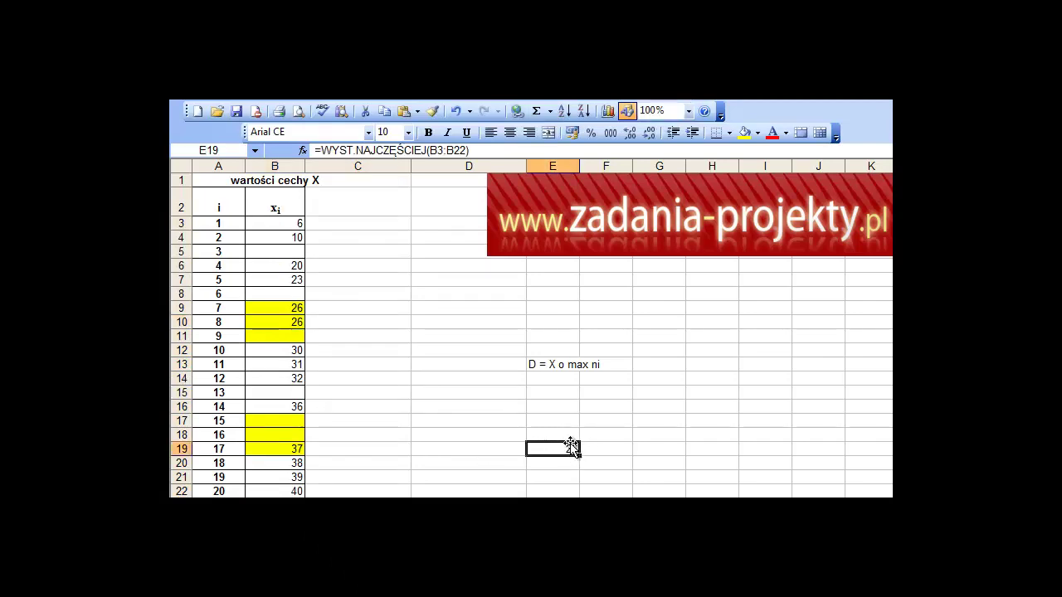
double_click(561, 451)
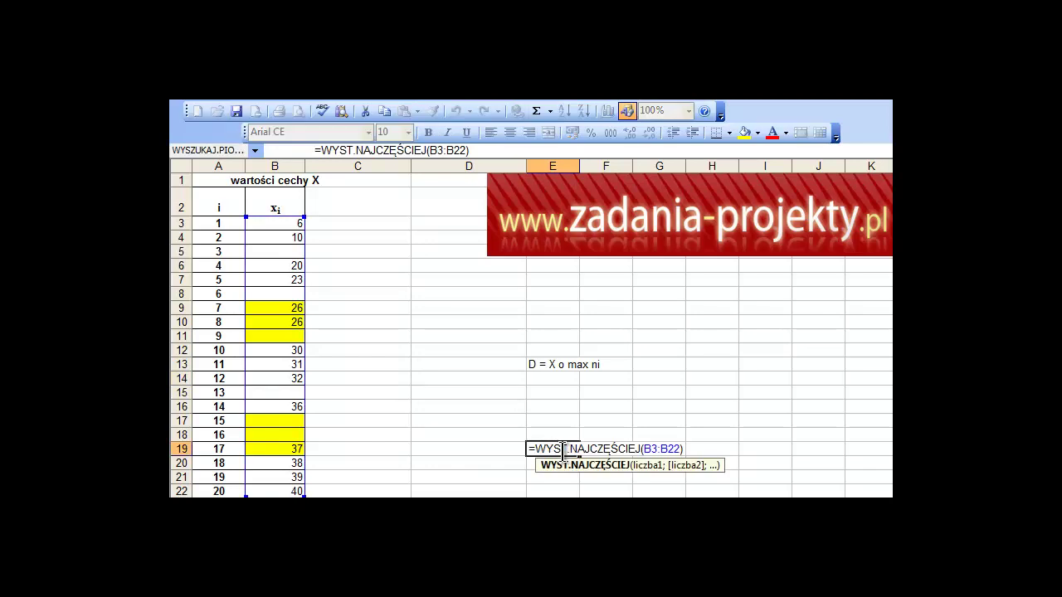
left_click(820, 459)
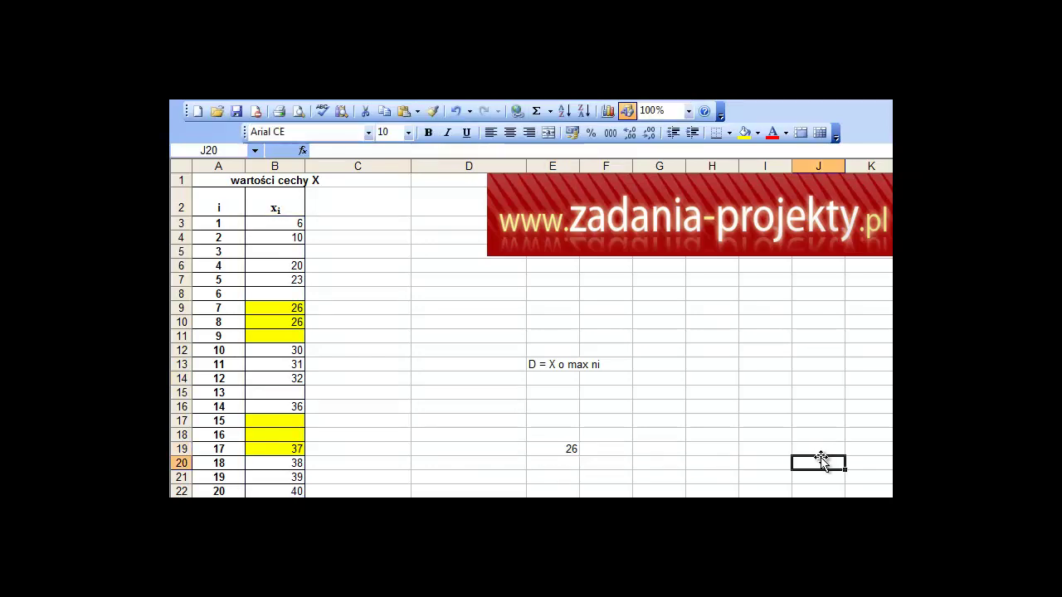